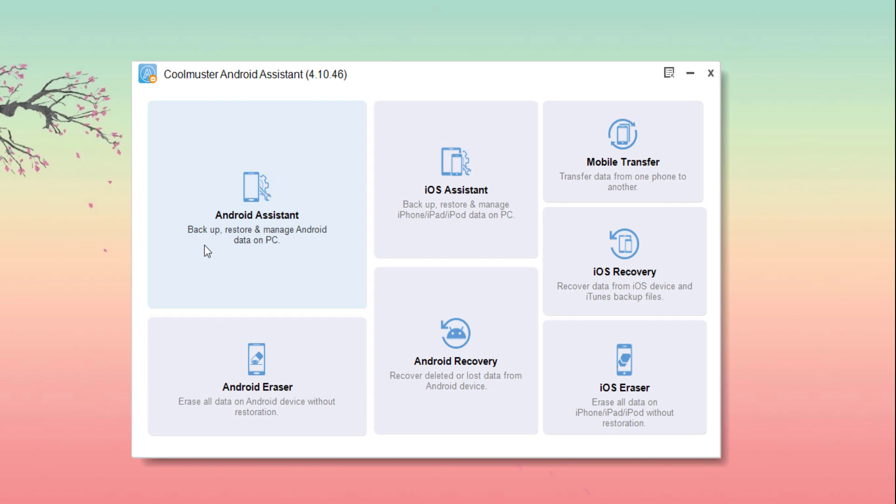
Launch the Android Assistant module from the Coolmuster 4.10.46 start screen.
click(265, 253)
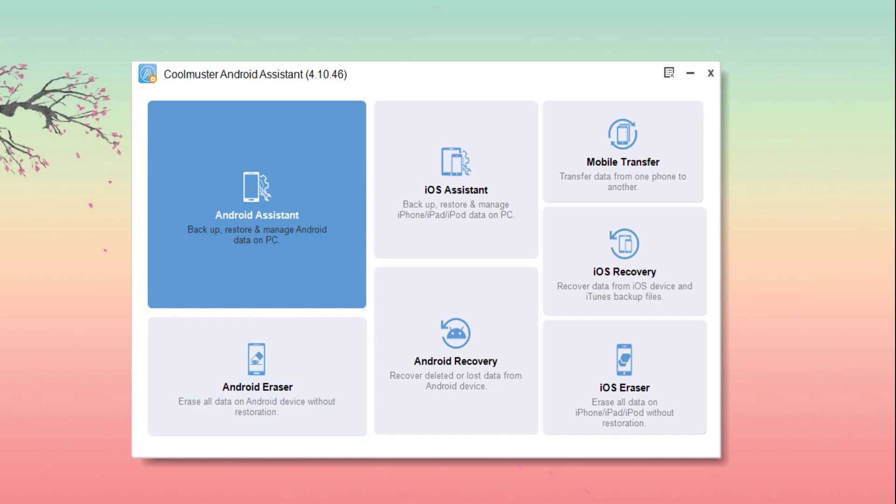
On the product page, check the Mac download and keep Windows 4.10.46, then minimize Chrome.
click(556, 502)
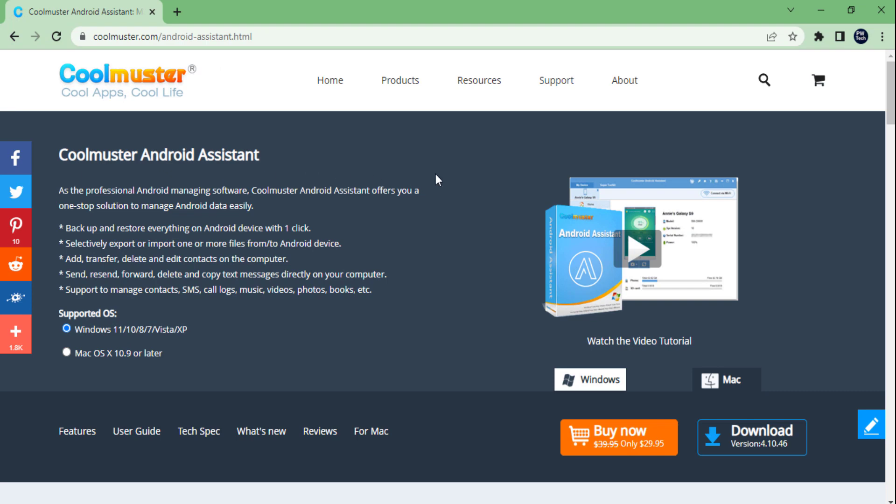
scroll(441, 173, down, 2)
scroll(436, 276, up, 2)
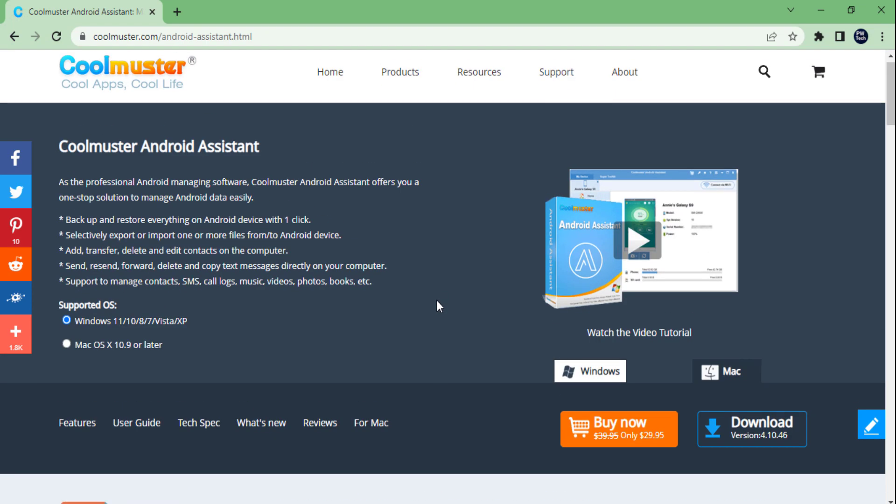
click(66, 354)
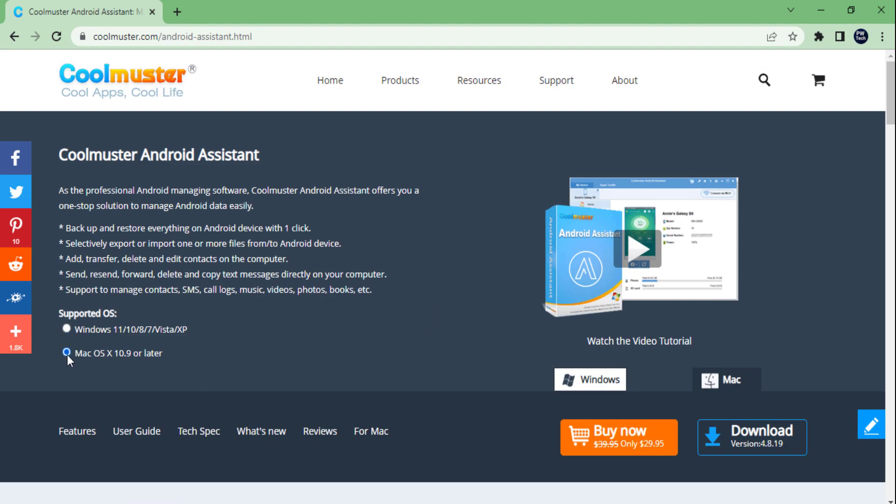
click(66, 330)
scroll(546, 362, down, 1)
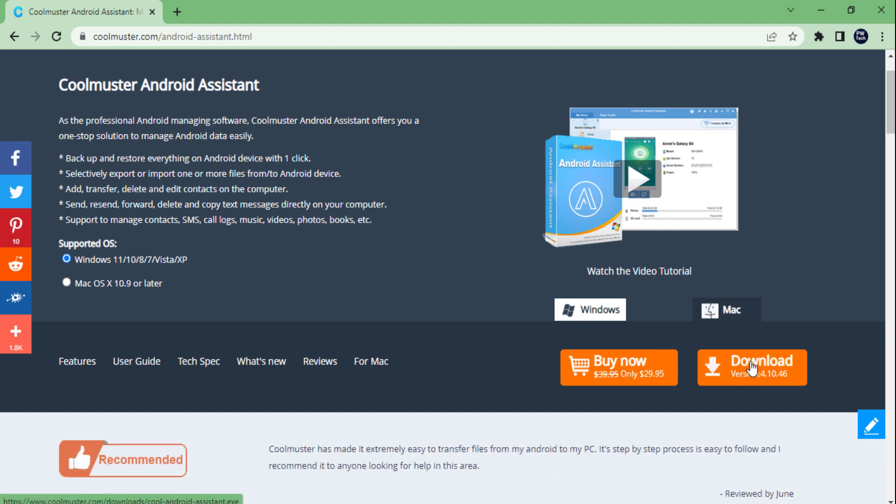
scroll(756, 373, up, 1)
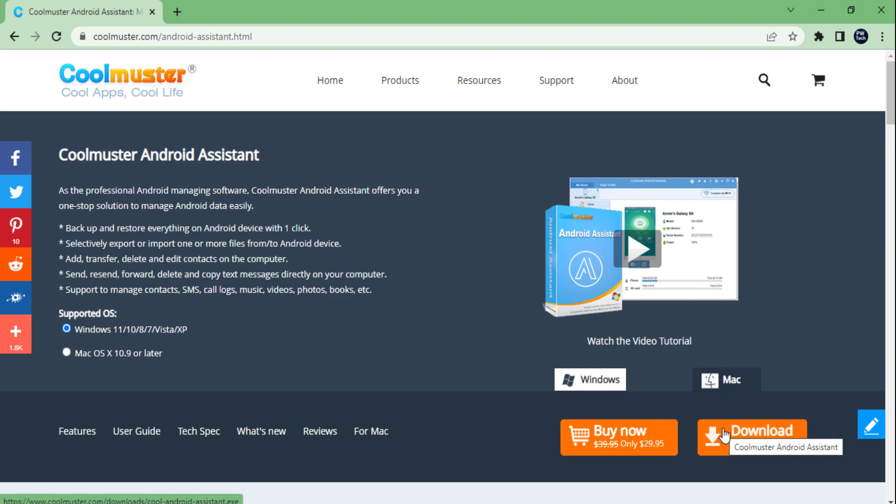
click(825, 6)
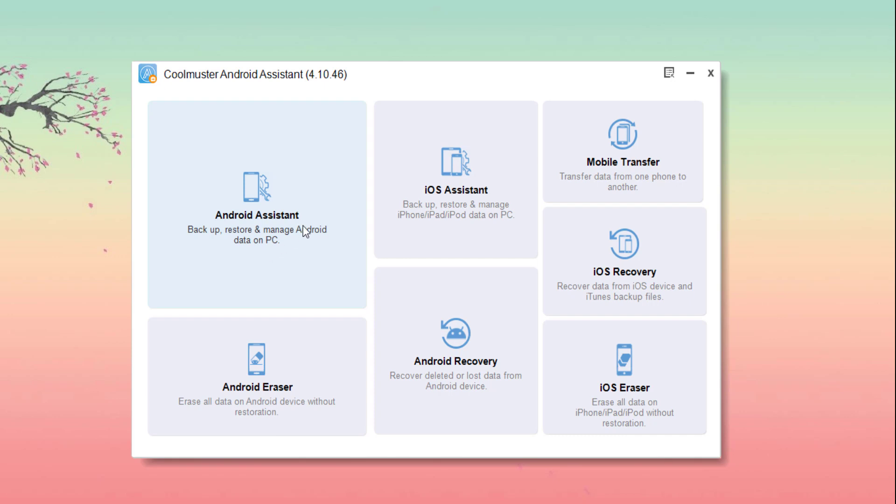
Start the Android Assistant module so it detects the Samsung phone.
mouse_move(468, 214)
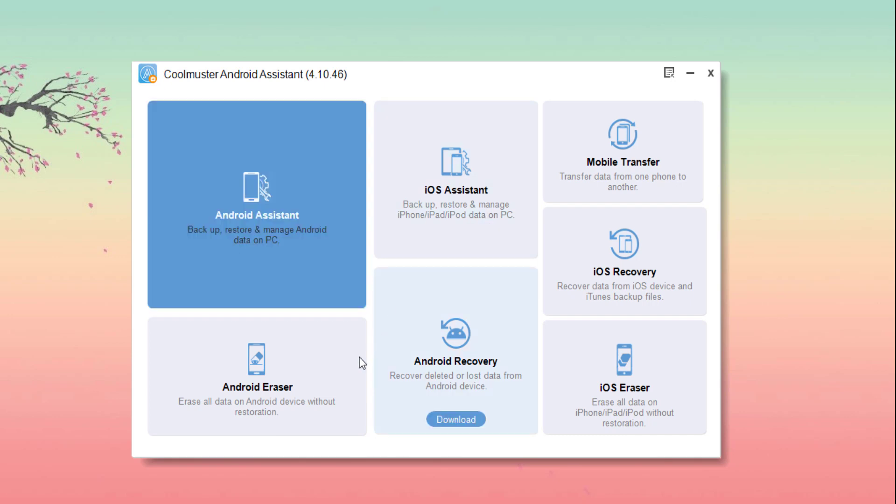
mouse_move(458, 364)
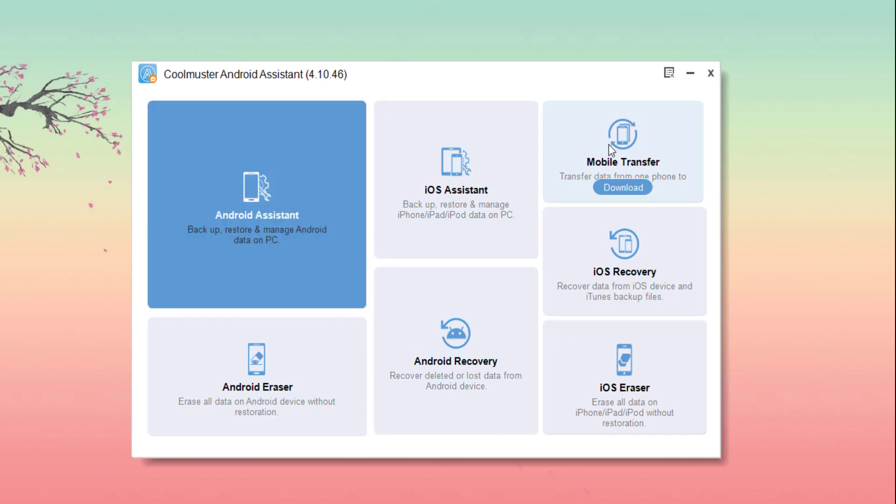
mouse_move(607, 372)
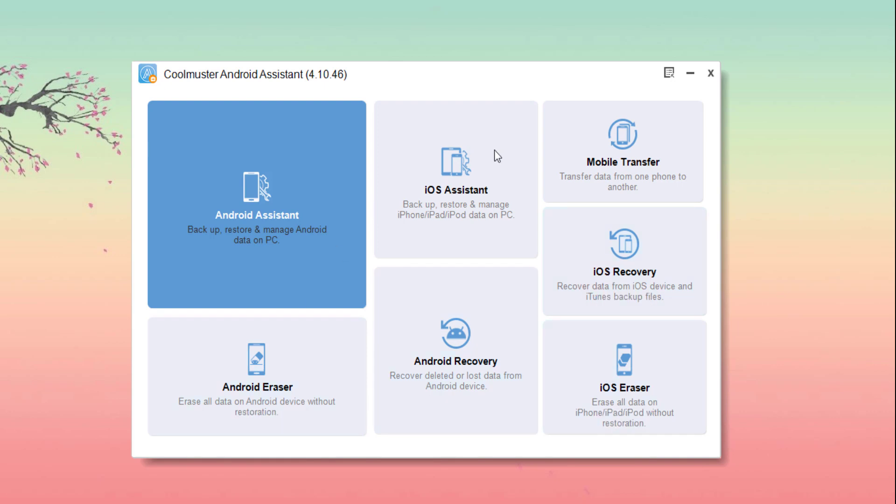
mouse_move(491, 306)
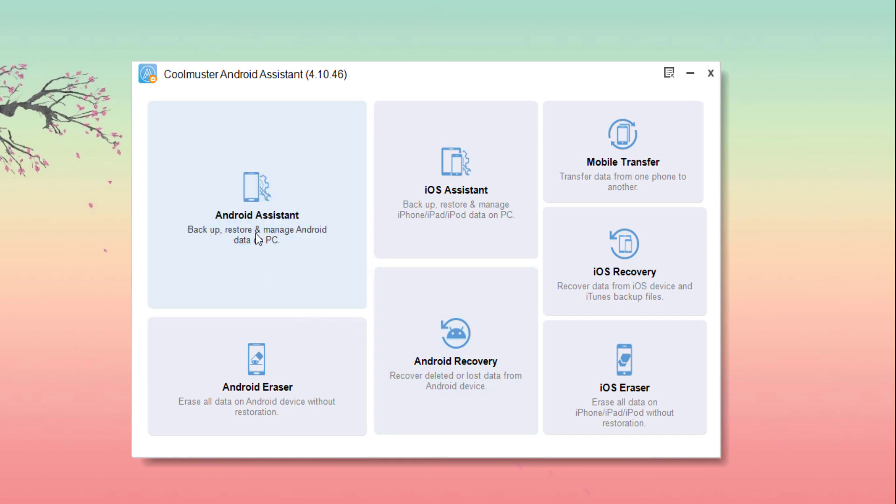
click(259, 239)
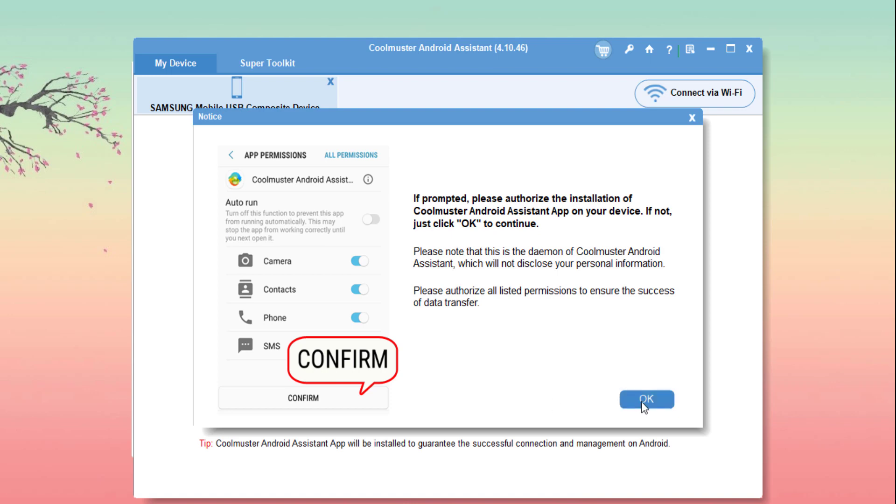
Accept the permission notice so the SM-A515F connects and shows its My Device page.
click(642, 402)
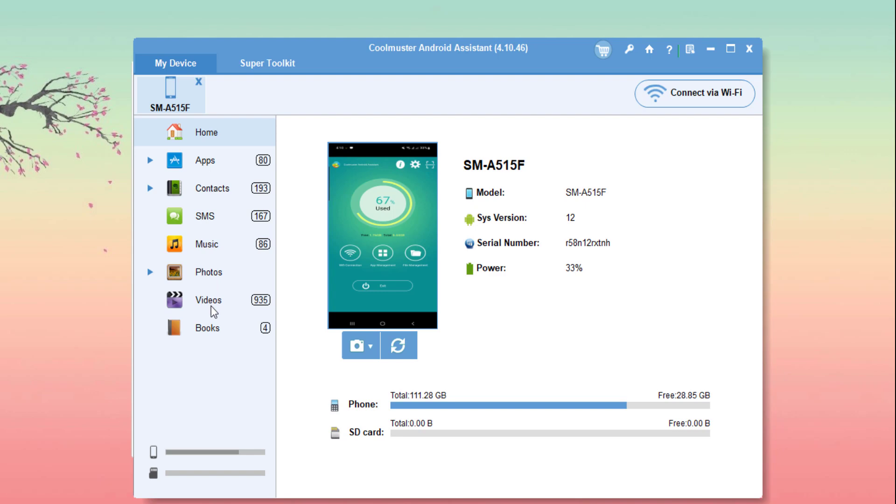
View the User Apps list, cancel the apk install picker, and show all 193 contacts.
click(205, 160)
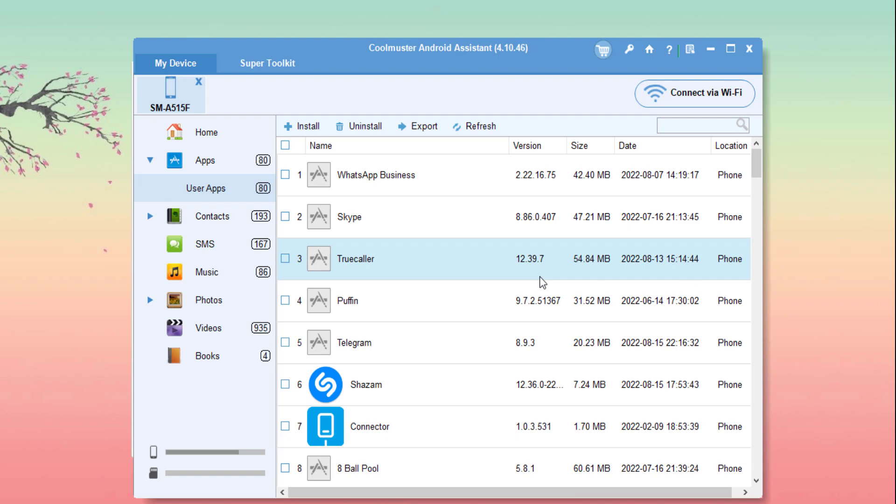
click(296, 130)
key(Escape)
click(222, 222)
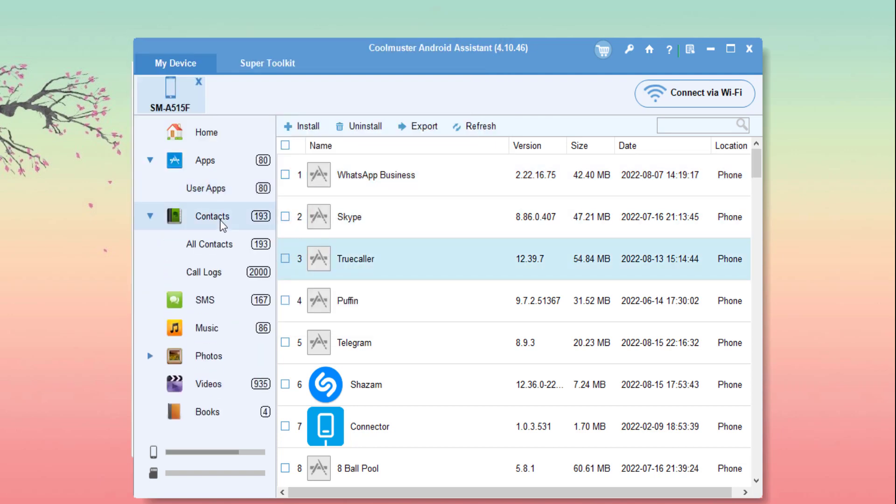
click(227, 251)
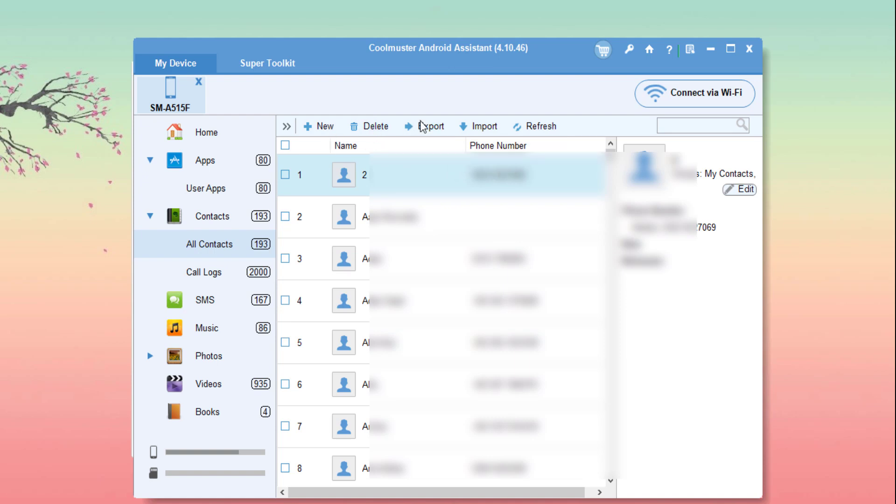
View the 2000 call logs and their Export options, then list the 167 SMS messages.
click(220, 275)
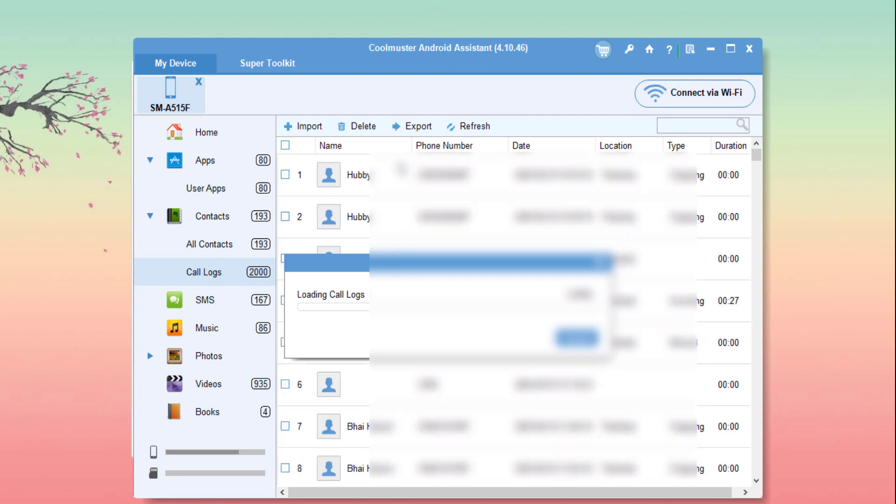
click(406, 128)
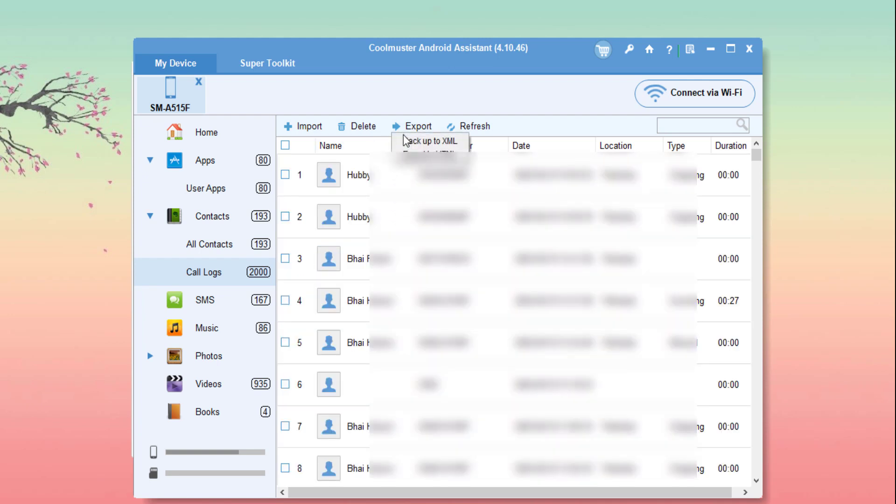
click(273, 292)
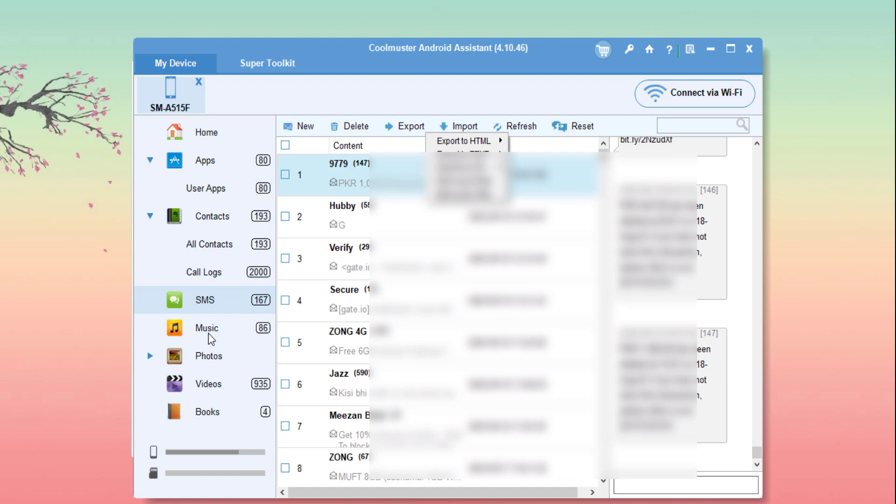
Start a new SMS and browse the contact picker, then go to Super Toolkit.
click(306, 127)
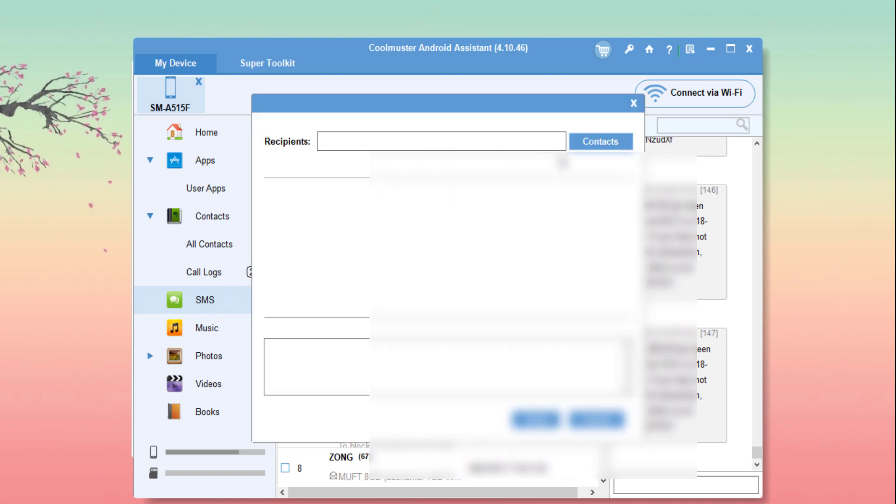
click(601, 141)
scroll(354, 295, down, 10)
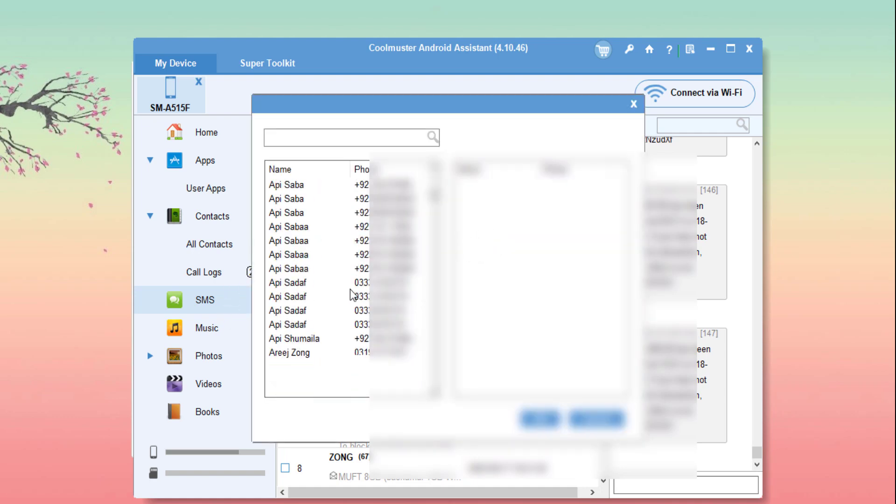
scroll(354, 295, down, 20)
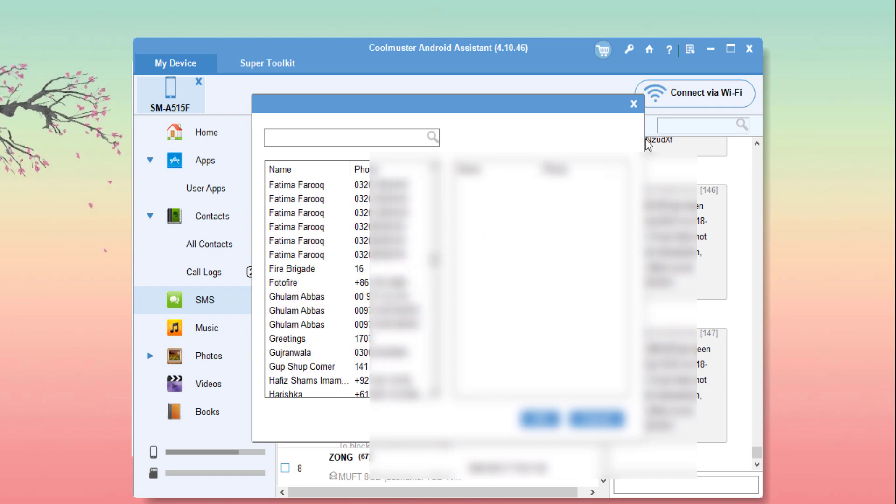
scroll(317, 305, up, 4)
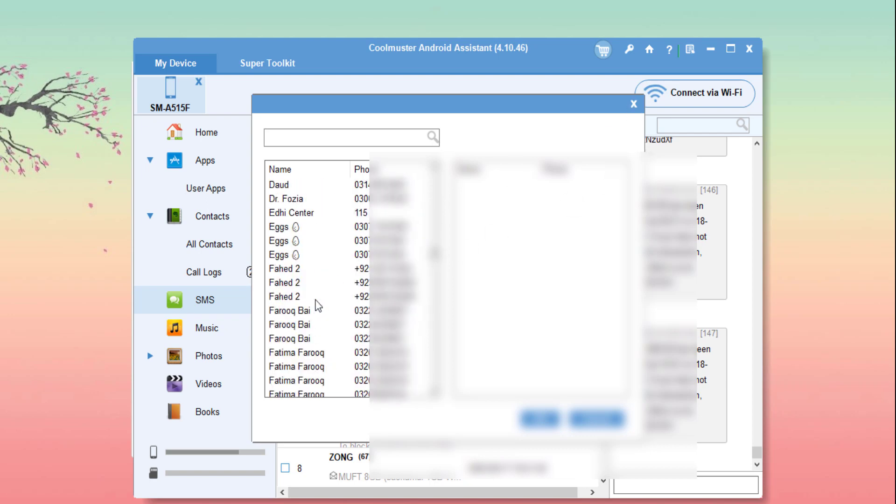
scroll(318, 306, up, 1)
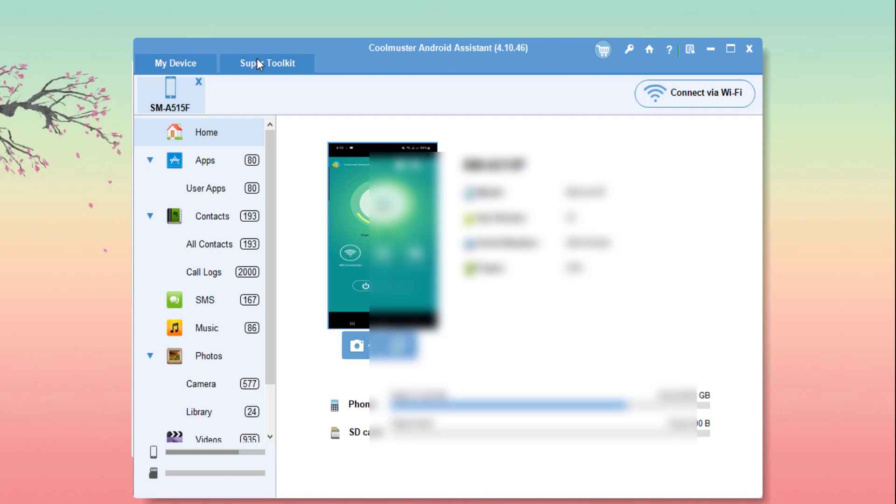
click(257, 58)
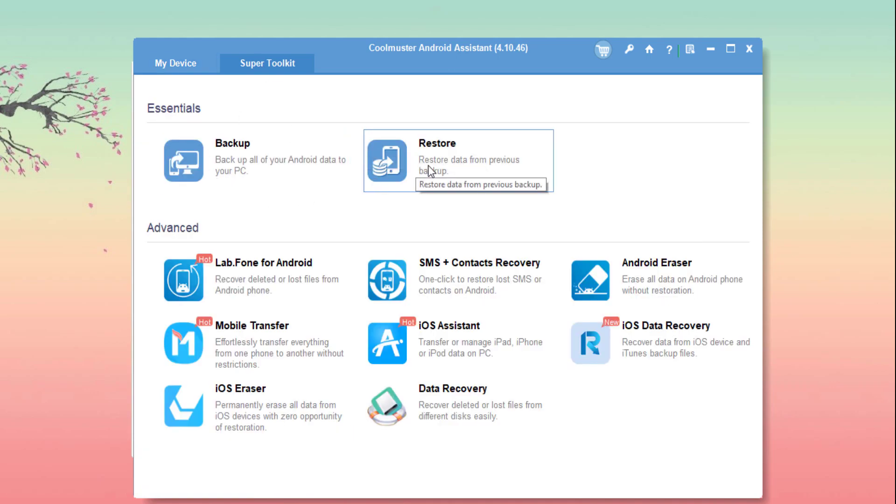
Back up all eight SM-A515F data categories (29.58 GB) to the PC.
click(246, 175)
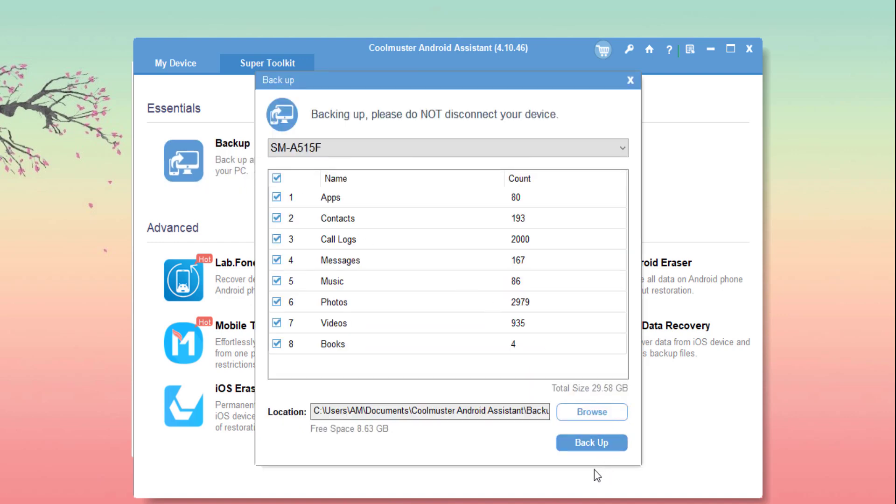
click(592, 443)
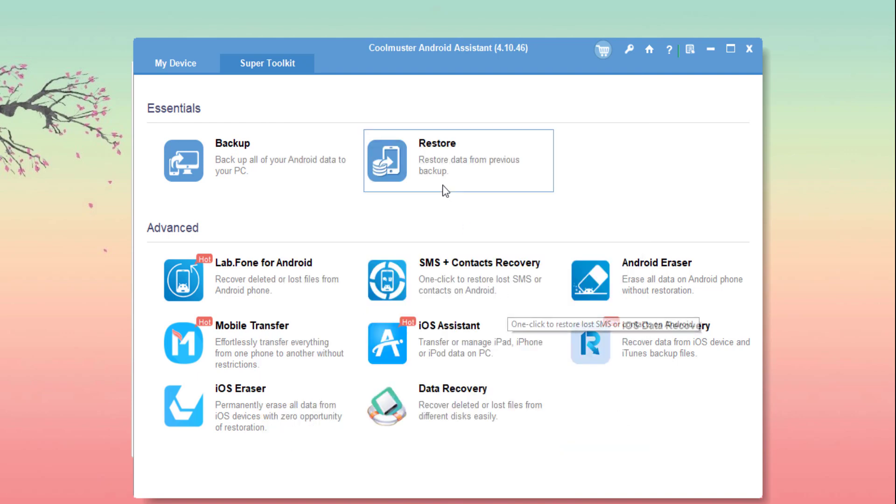
Restore the 40 apps from the 1.45 GB SM-A515F backup to the phone.
click(442, 185)
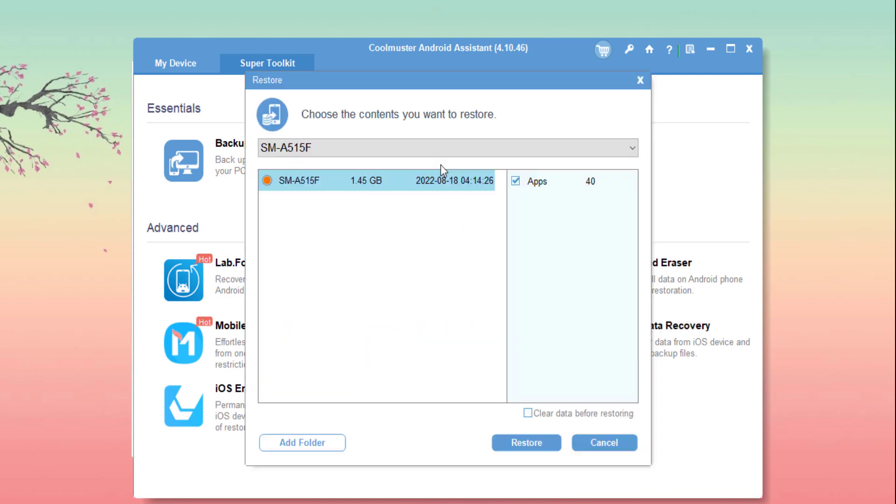
click(551, 446)
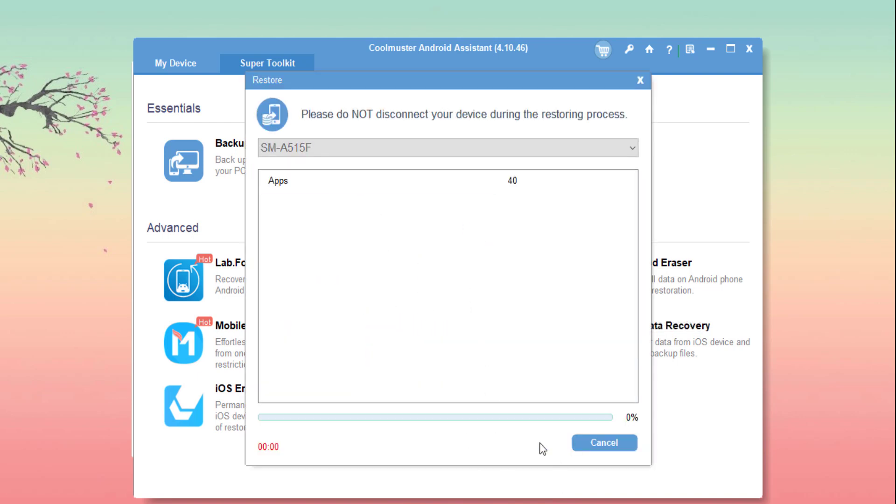